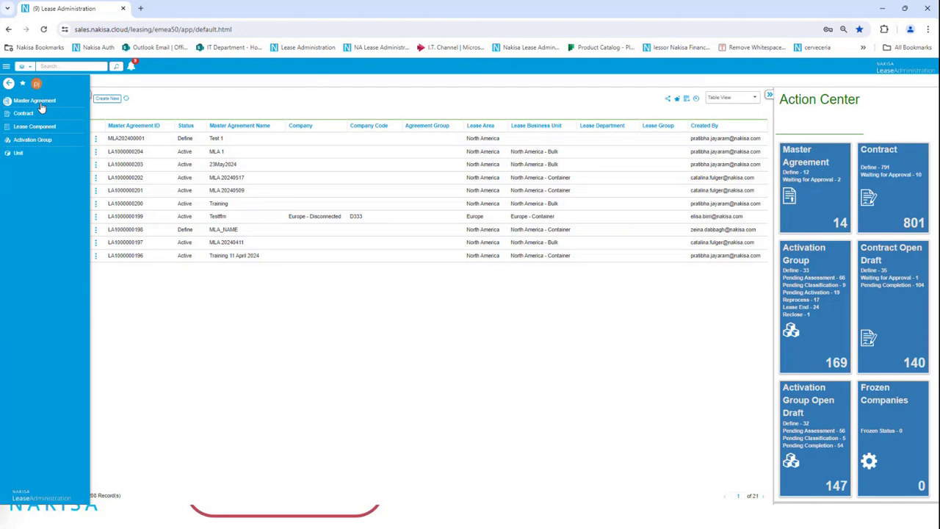
Step: Open the Master Agreement dashboard and add a custom pie chart titled "Lease area" with Lease Area as its X field
left_click(41, 105)
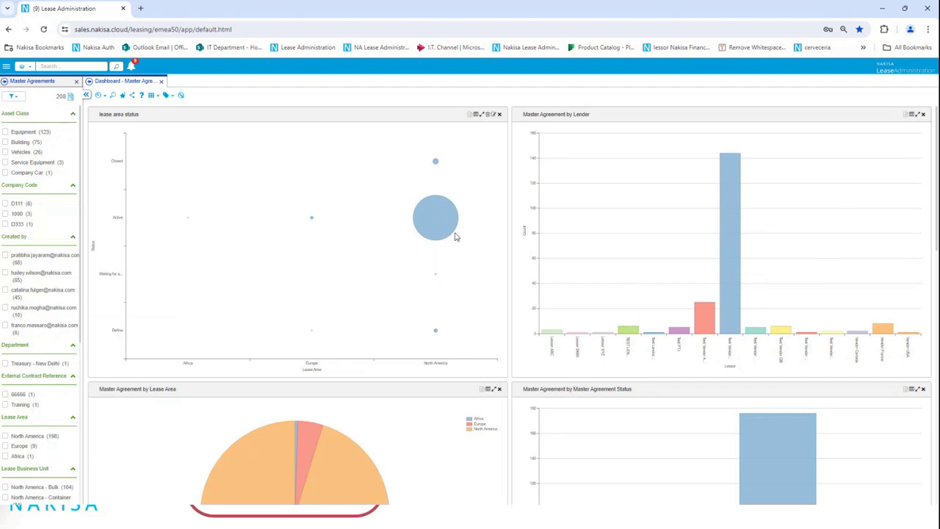
left_click(183, 98)
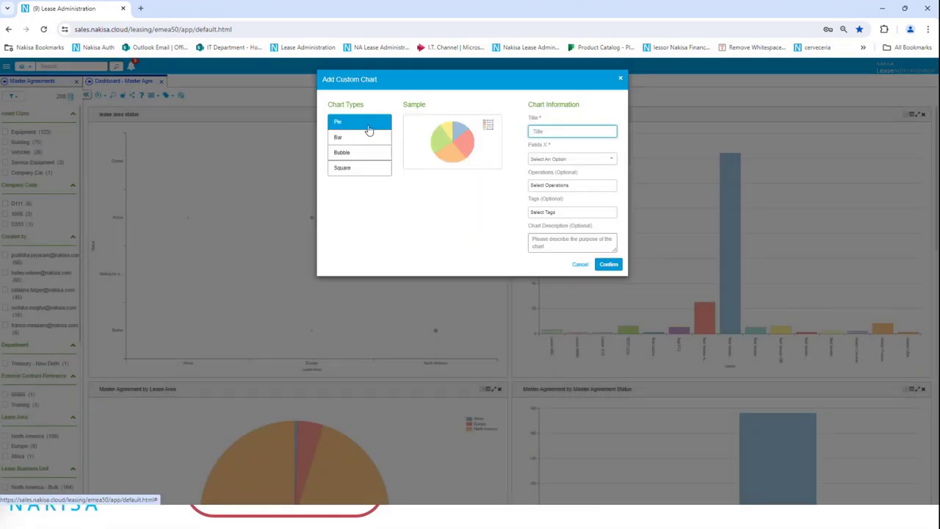
left_click(552, 160)
left_click(550, 133)
type("Lease area")
left_click(552, 159)
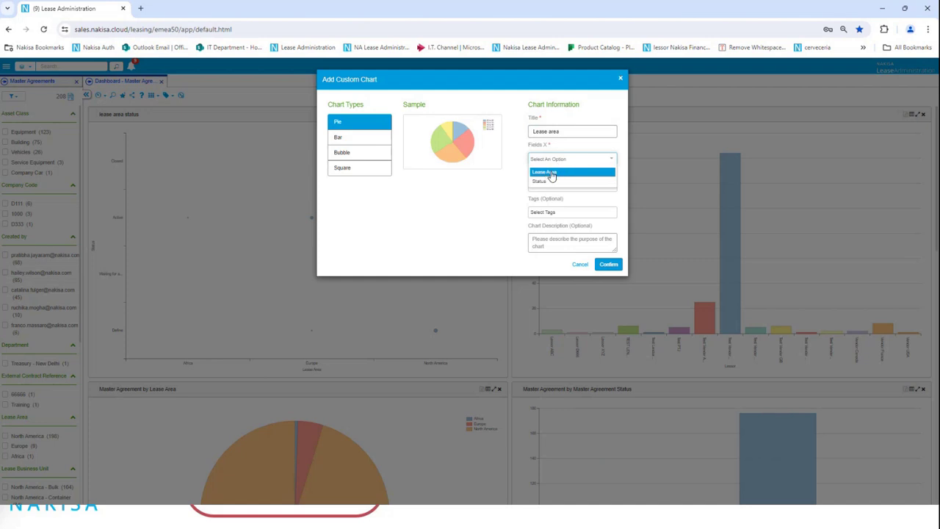
left_click(554, 172)
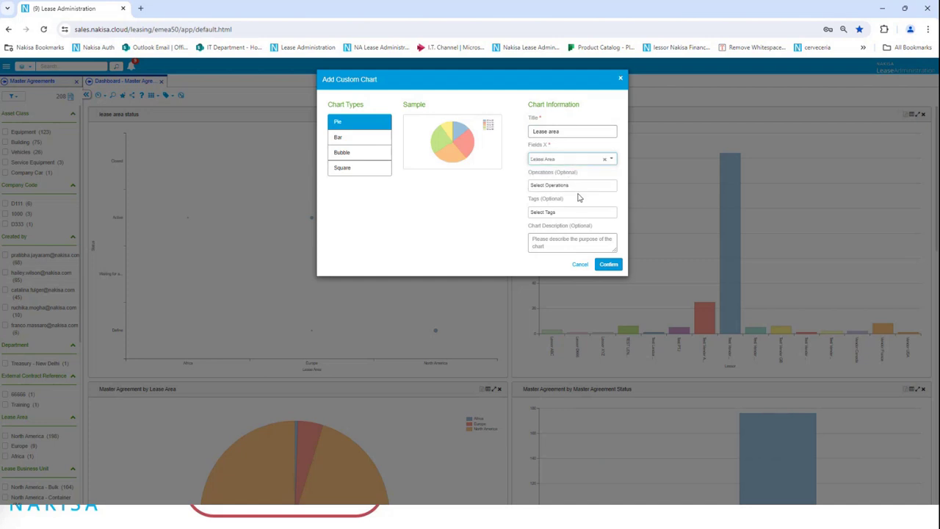
left_click(608, 265)
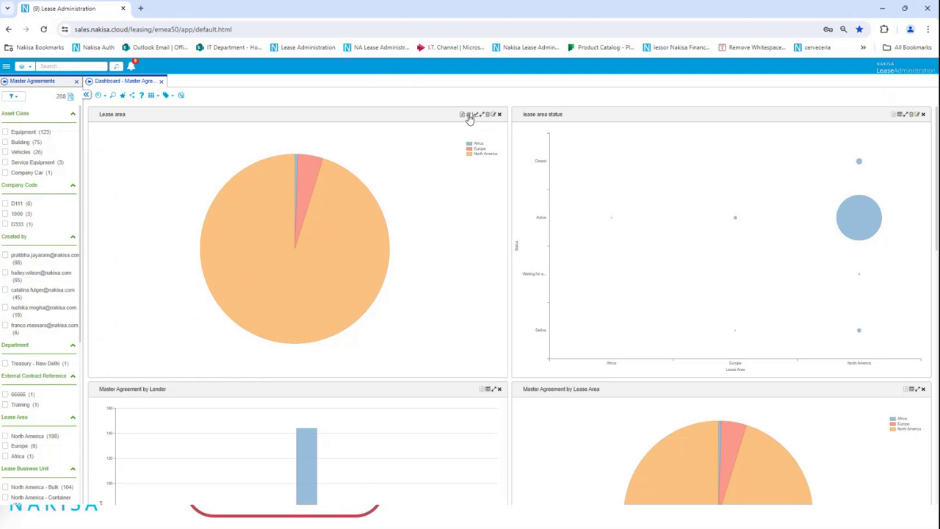
Step: View the lease area status chart as a table with whole-number counts, and return it to graph view
left_click(462, 115)
left_click(552, 107)
left_click(896, 117)
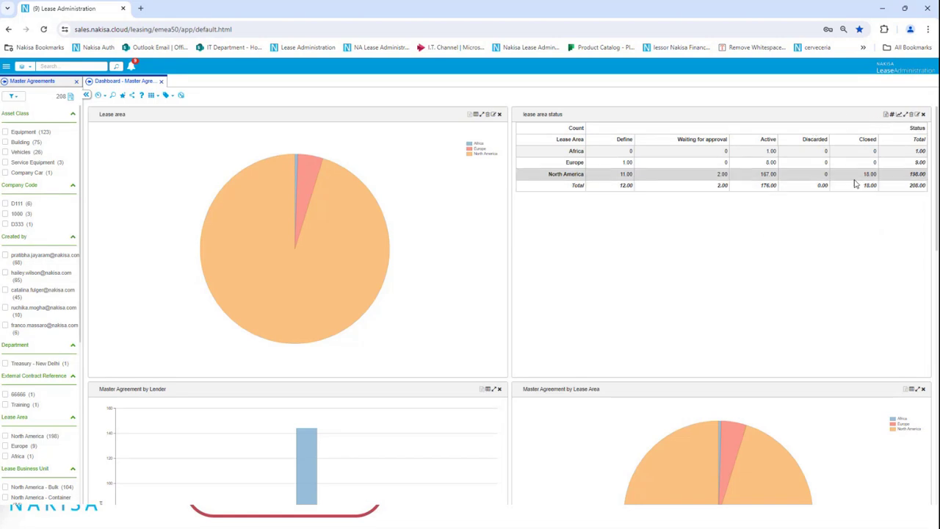
left_click(892, 116)
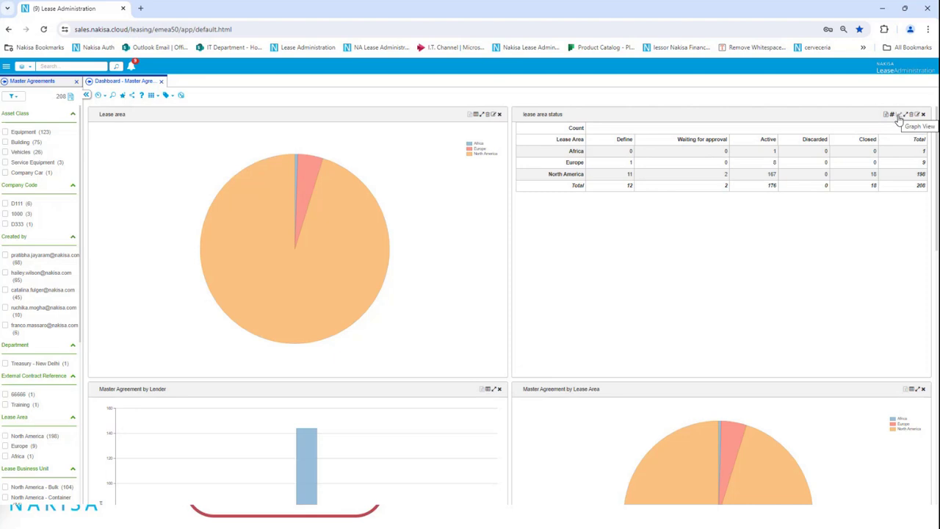
left_click(898, 117)
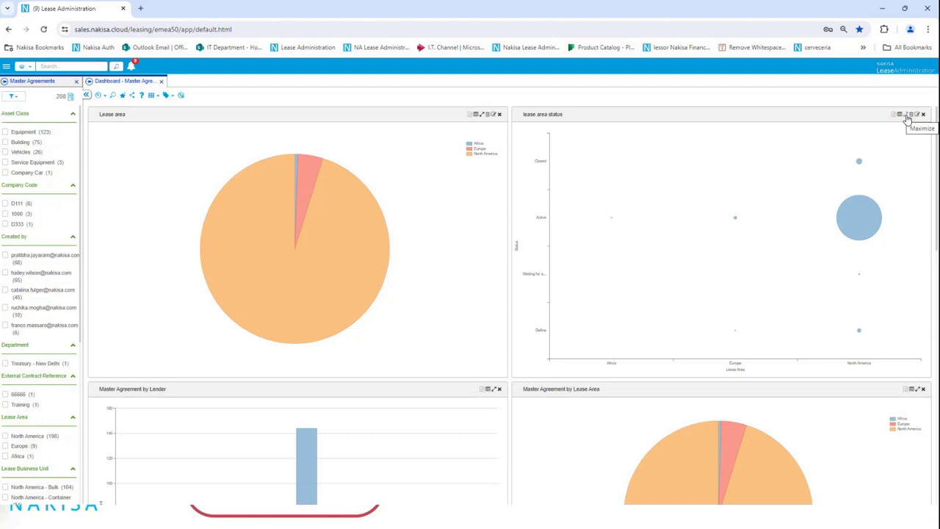
Step: View the lease area status chart maximized, restore it, and review its edit settings without saving changes
left_click(907, 117)
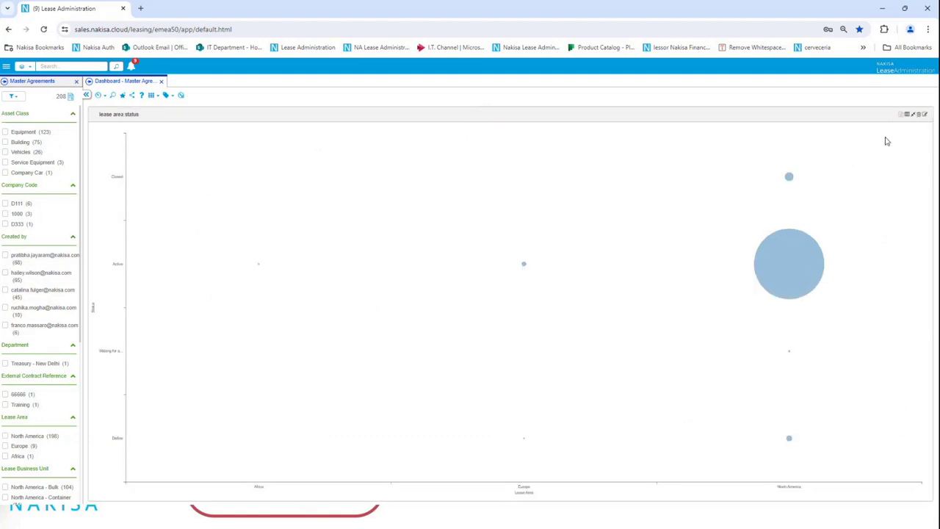
left_click(913, 119)
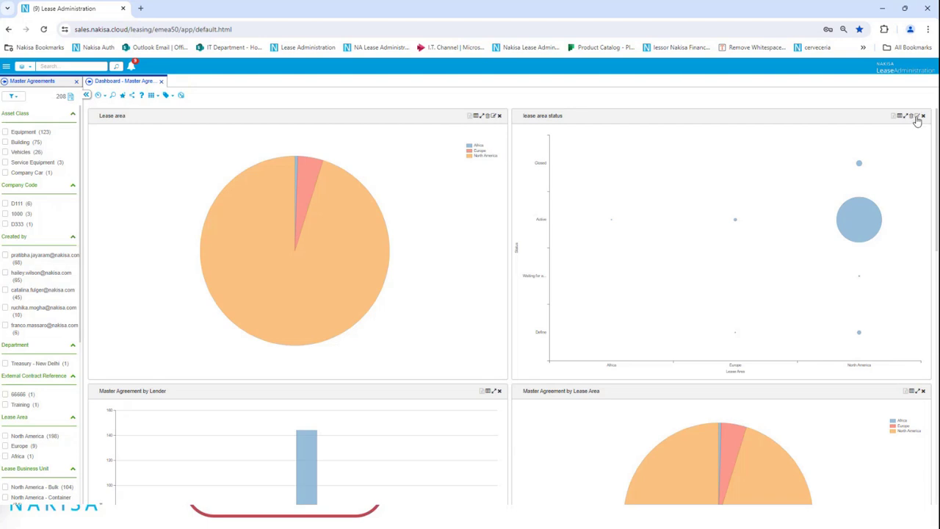
left_click(916, 118)
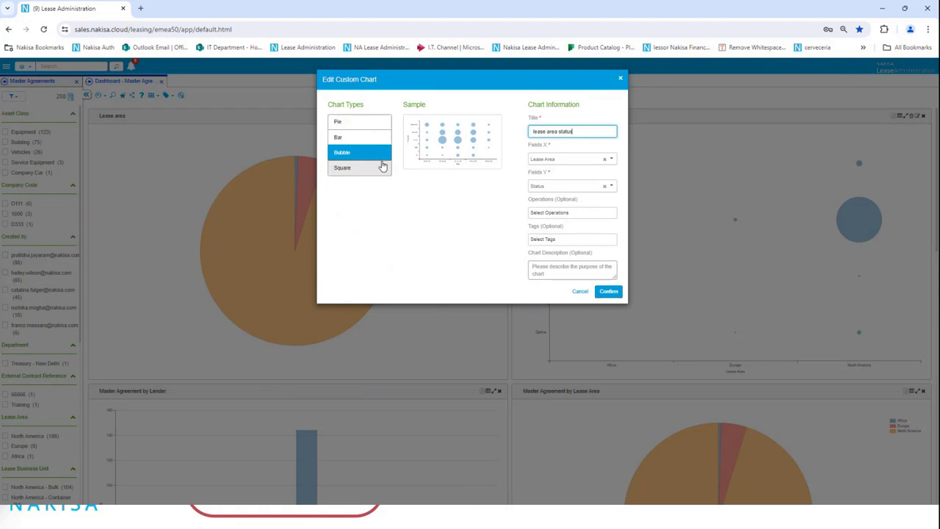
left_click(580, 292)
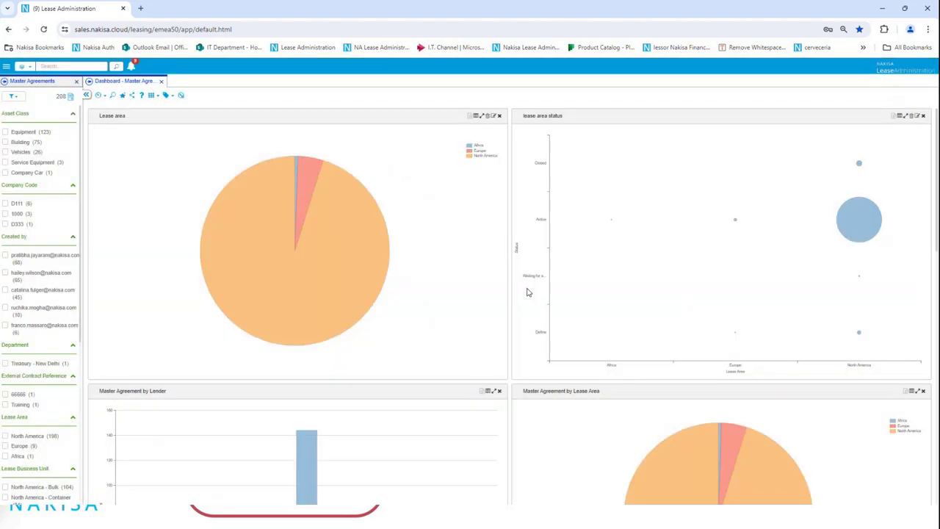
left_click(6, 66)
left_click(47, 126)
left_click(49, 116)
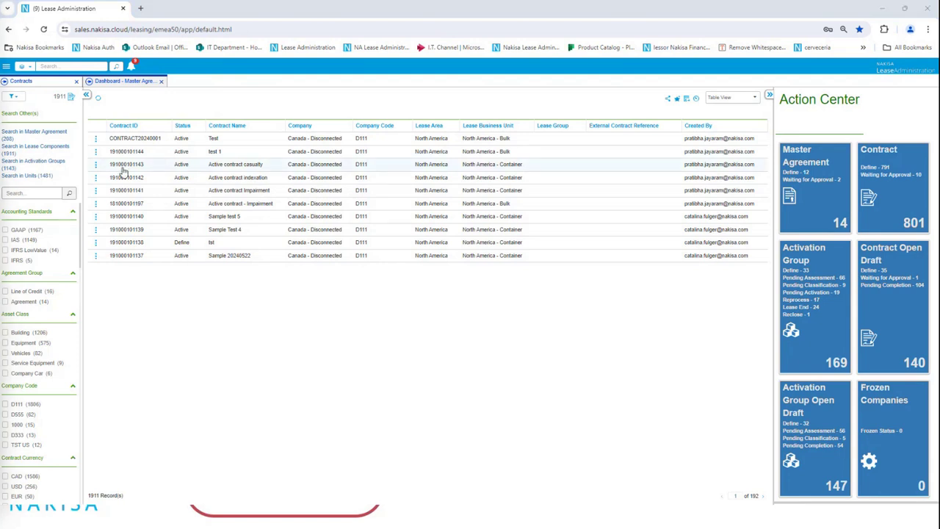
Step: Open the Contract dashboard
left_click(6, 66)
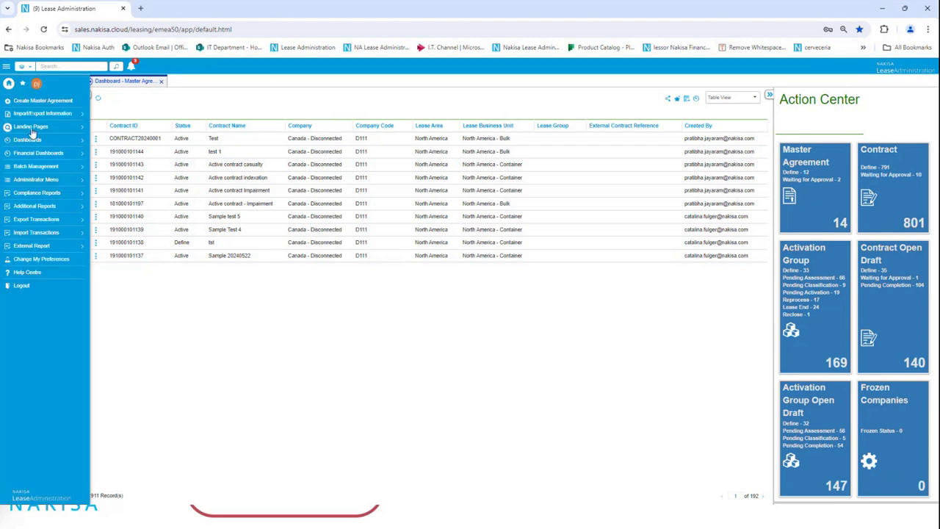
left_click(32, 145)
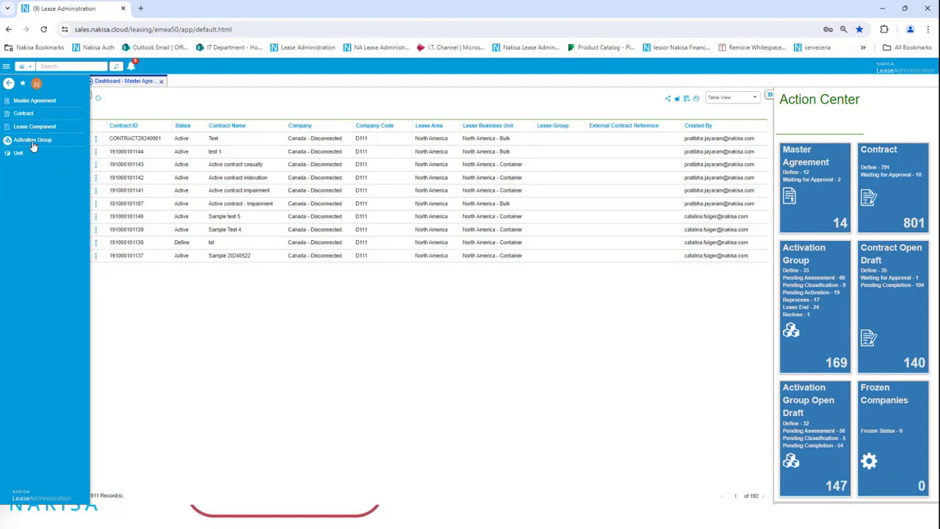
left_click(19, 115)
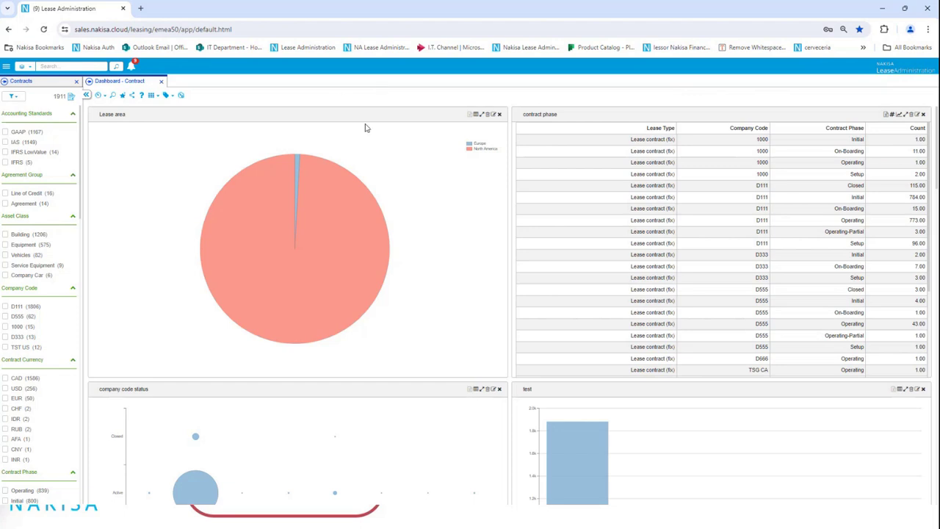
mouse_move(314, 164)
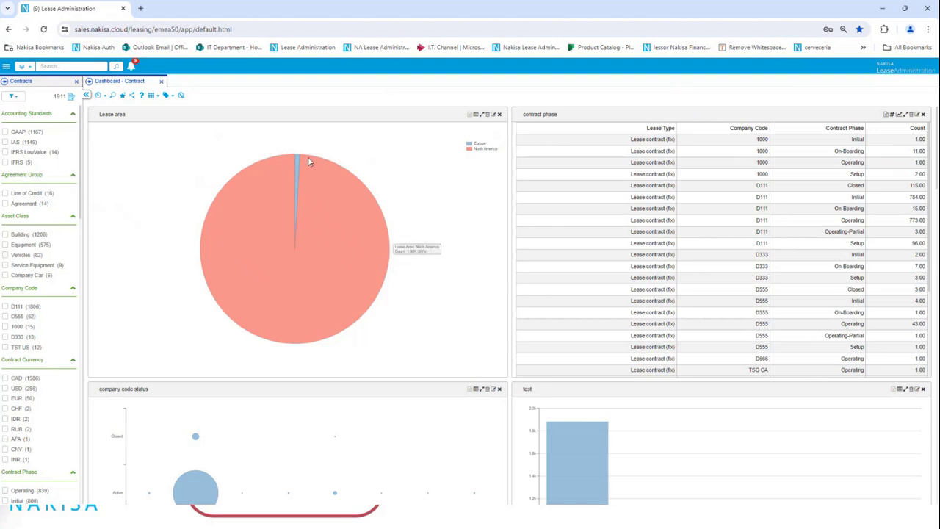
Step: Add a custom bubble chart titled "Chart 1" with Lease Business Unit as the X field and Status as the Y field
left_click(182, 96)
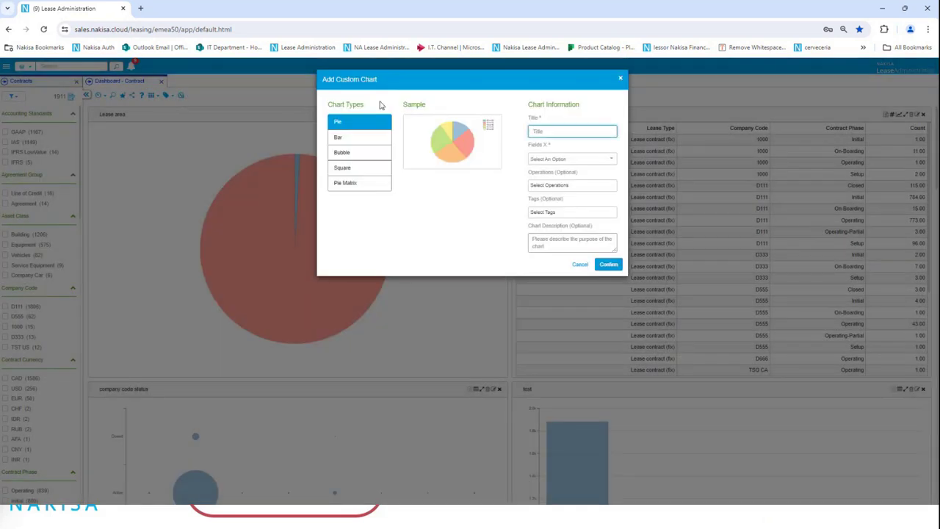
left_click(363, 140)
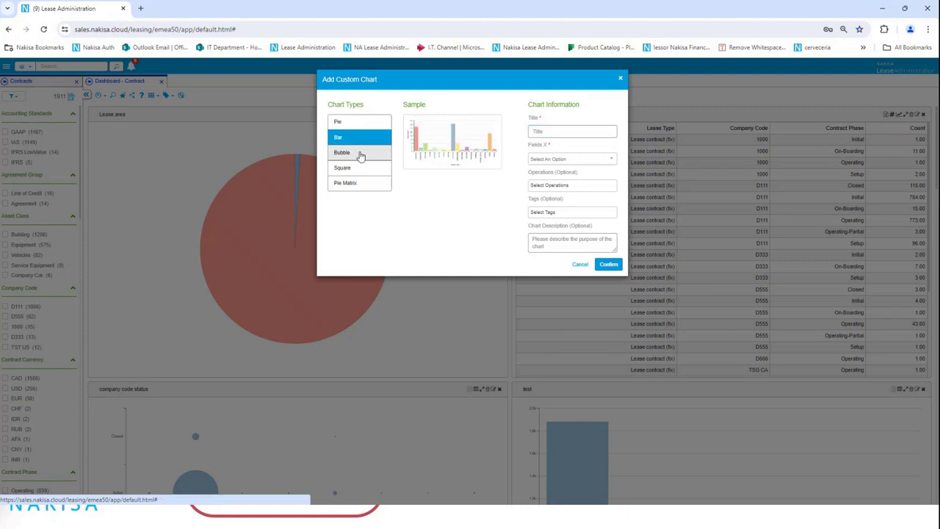
left_click(361, 154)
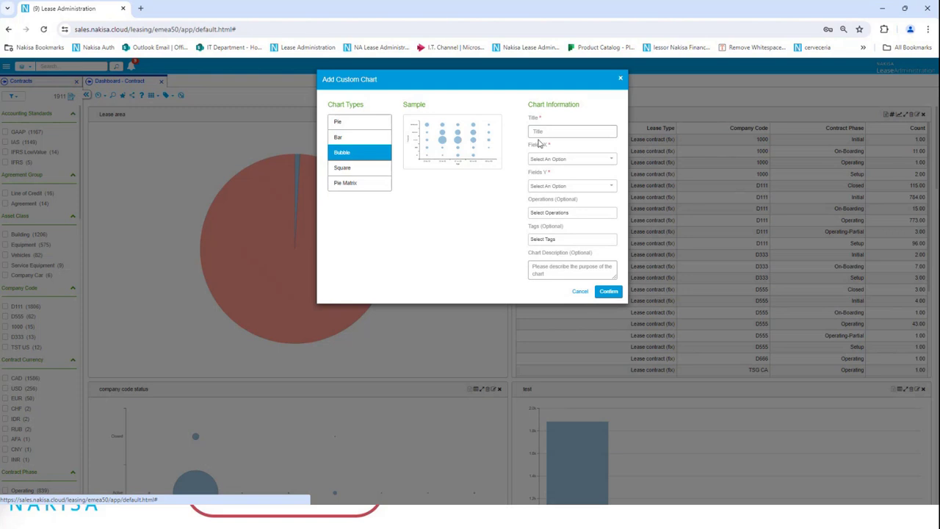
left_click(556, 131)
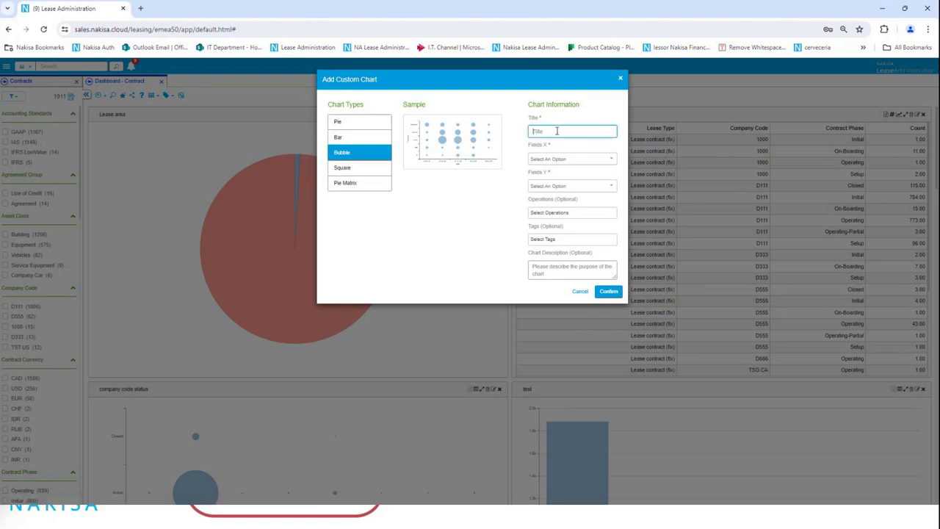
type("Chart 1")
left_click(583, 159)
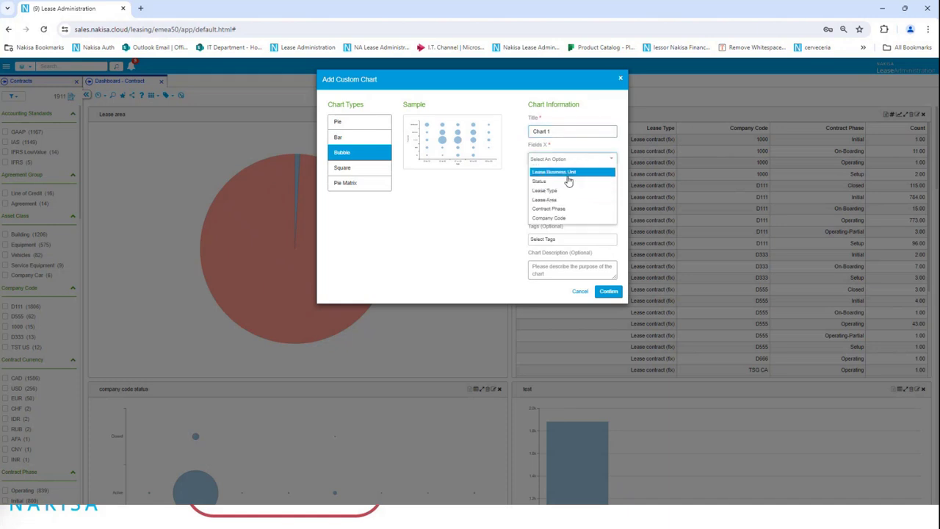
left_click(568, 174)
left_click(552, 187)
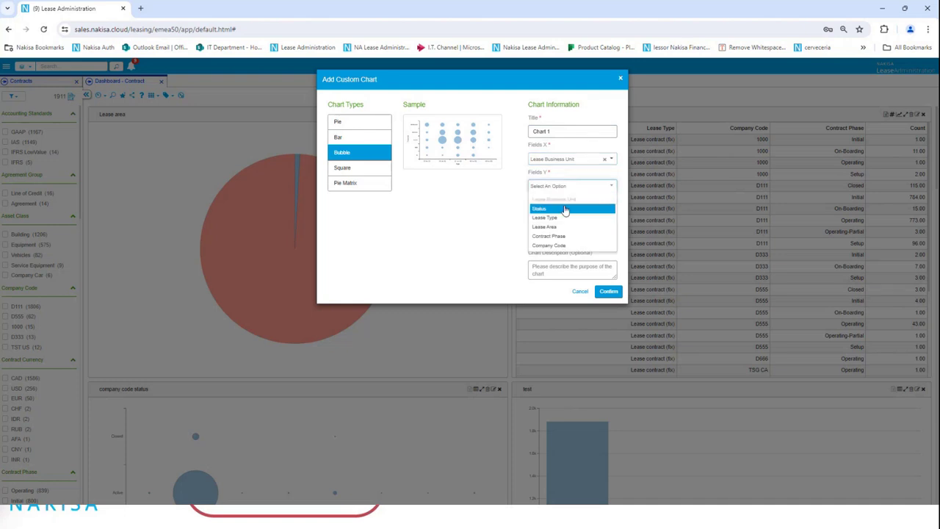
left_click(564, 210)
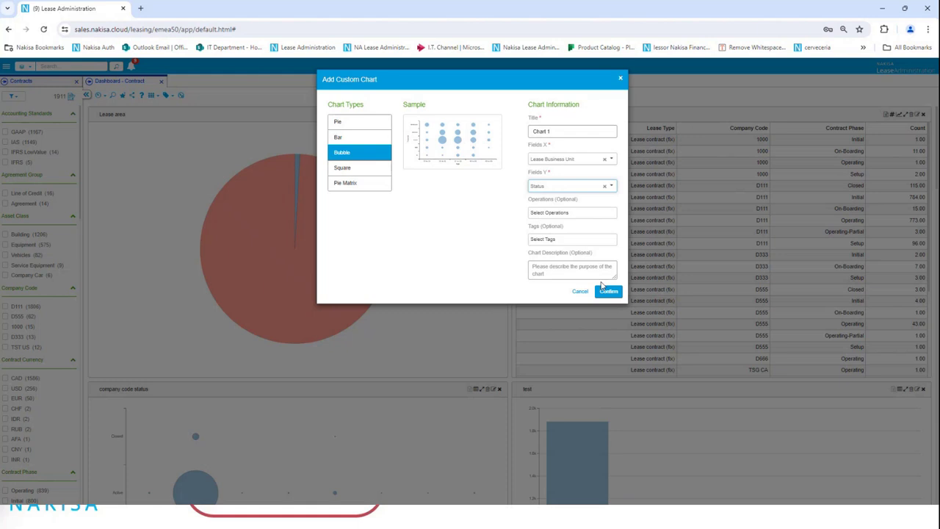
left_click(608, 292)
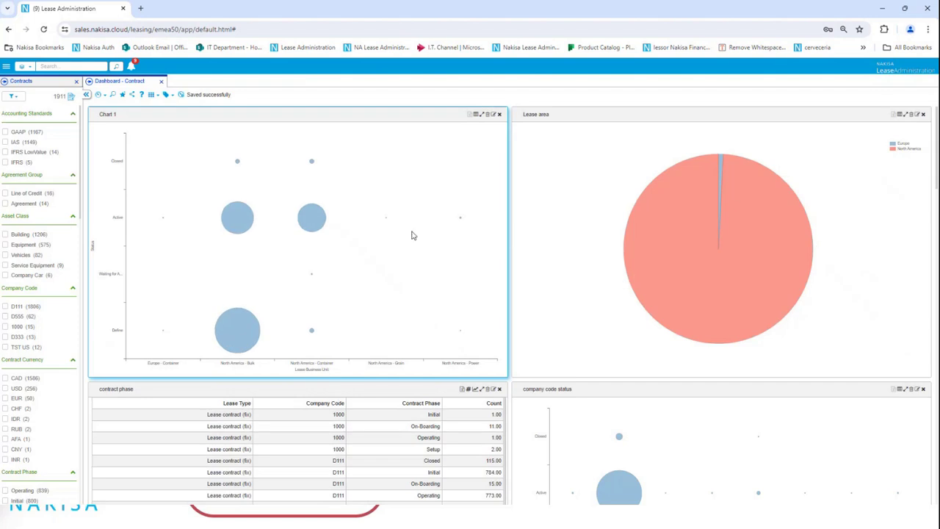
Step: Examine the bubbles in Chart 1 and show the contract dashboard's Lease area chart as a table
mouse_move(225, 327)
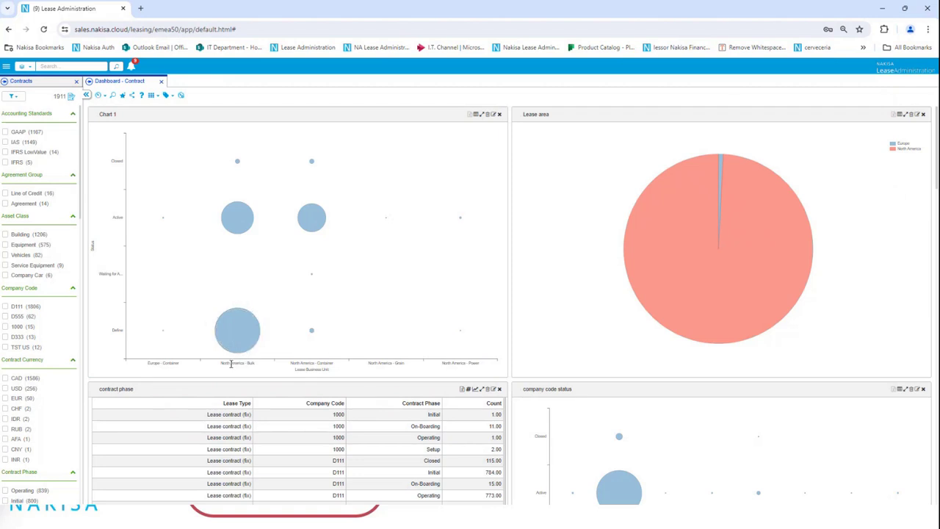
mouse_move(236, 215)
mouse_move(312, 231)
left_click(901, 117)
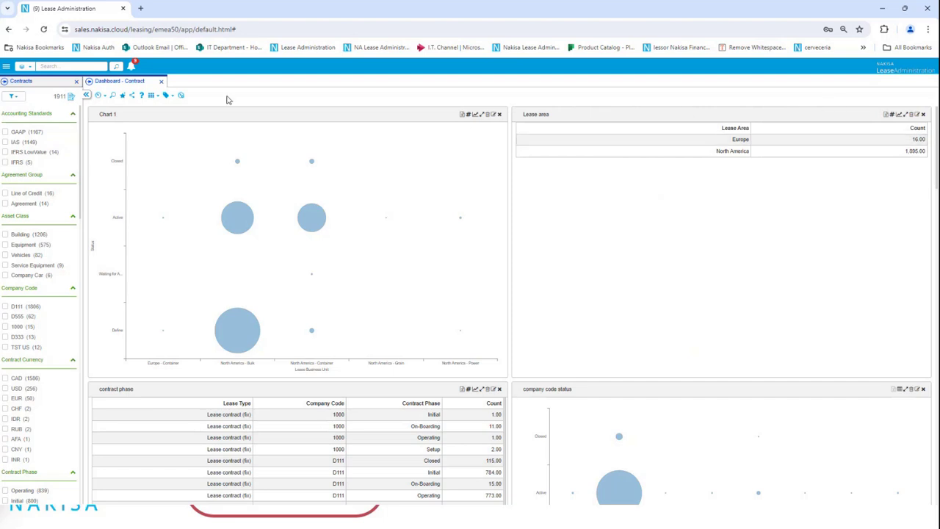
Step: Open the Lease Component dashboard
left_click(6, 66)
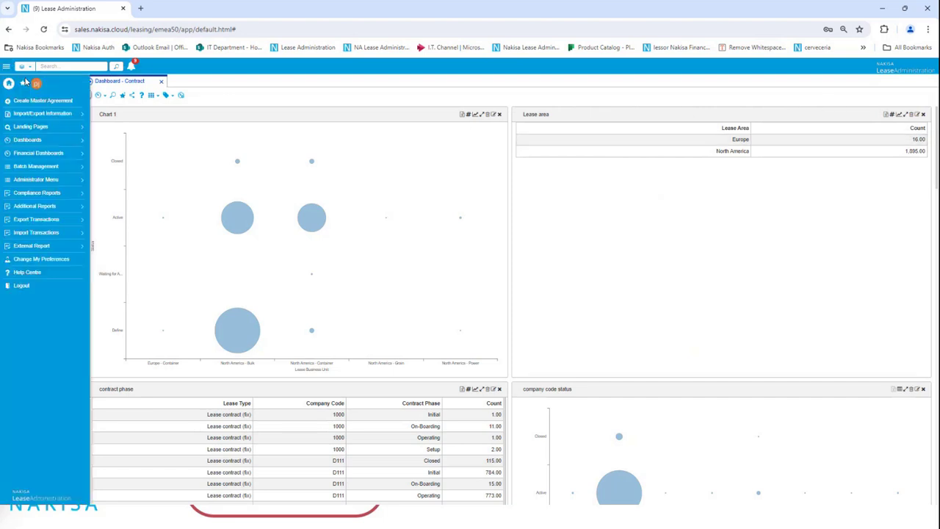
left_click(43, 142)
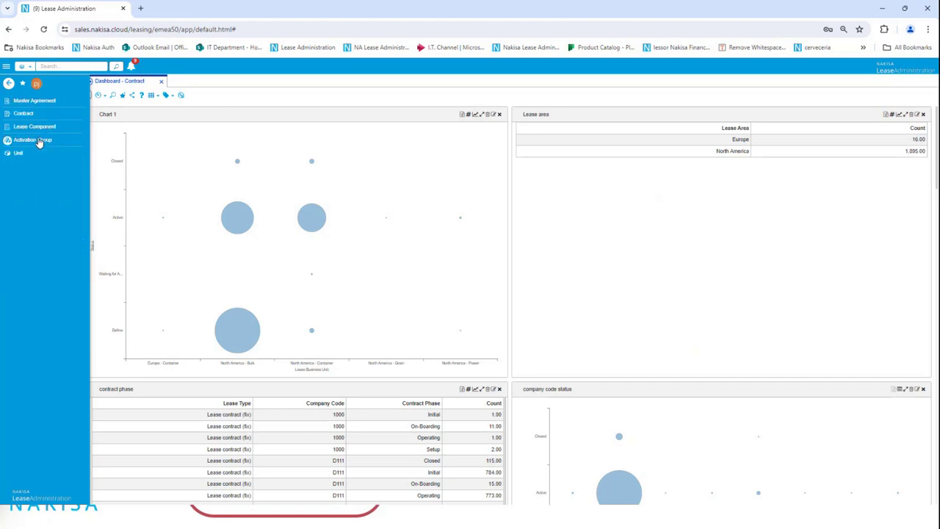
left_click(41, 127)
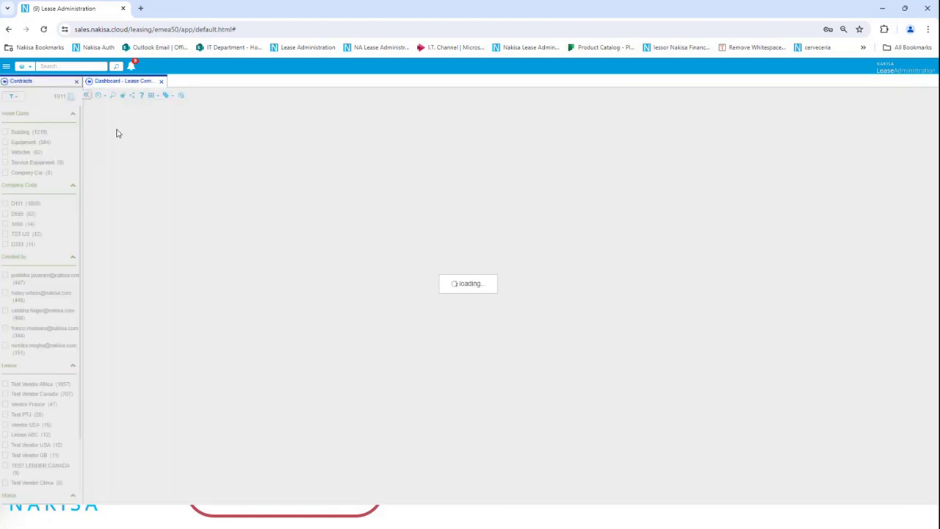
Step: Add a custom square chart titled "Chart 2" with Asset Class as the X field and Company Code as the Y field
left_click(181, 97)
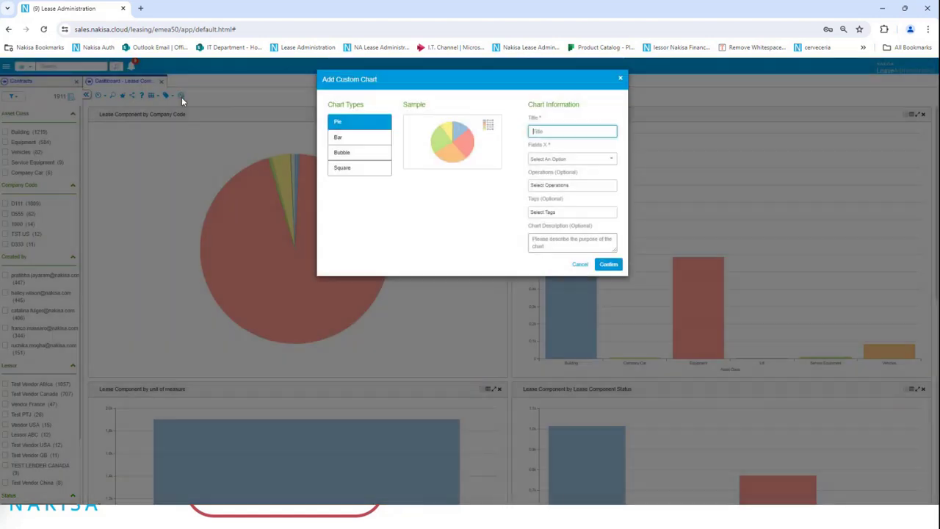
left_click(360, 167)
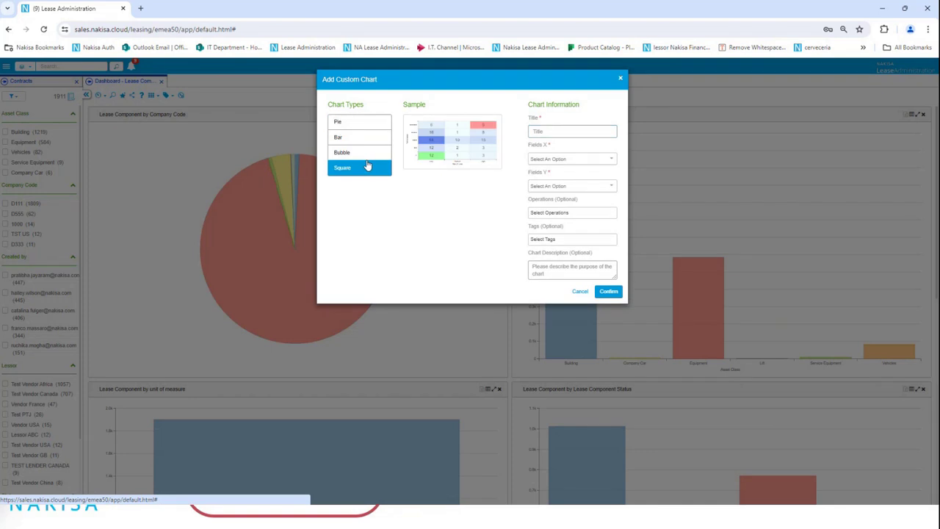
left_click(557, 129)
type("Chart 2")
left_click(563, 159)
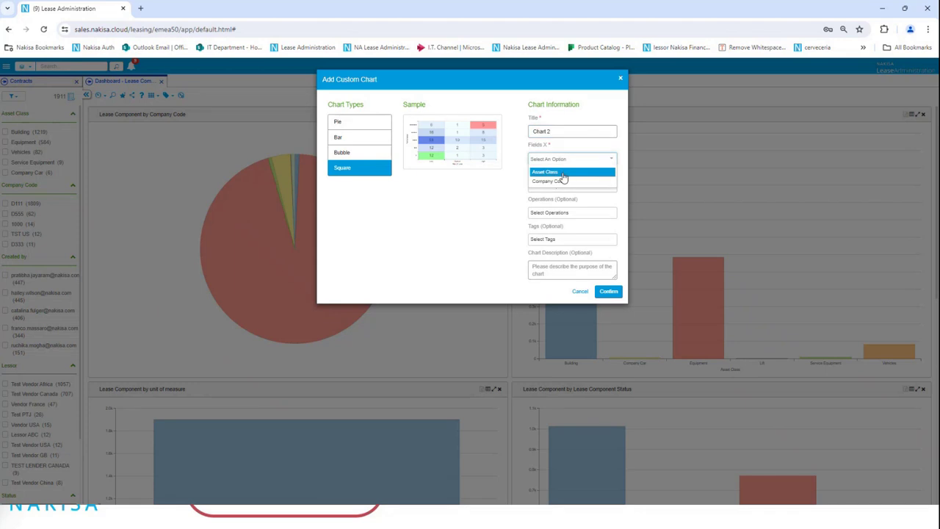
left_click(568, 172)
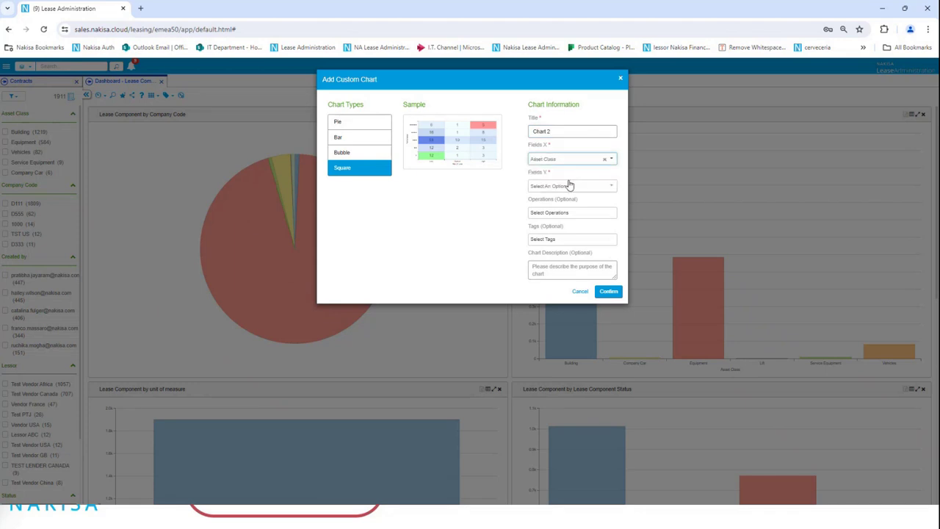
left_click(568, 186)
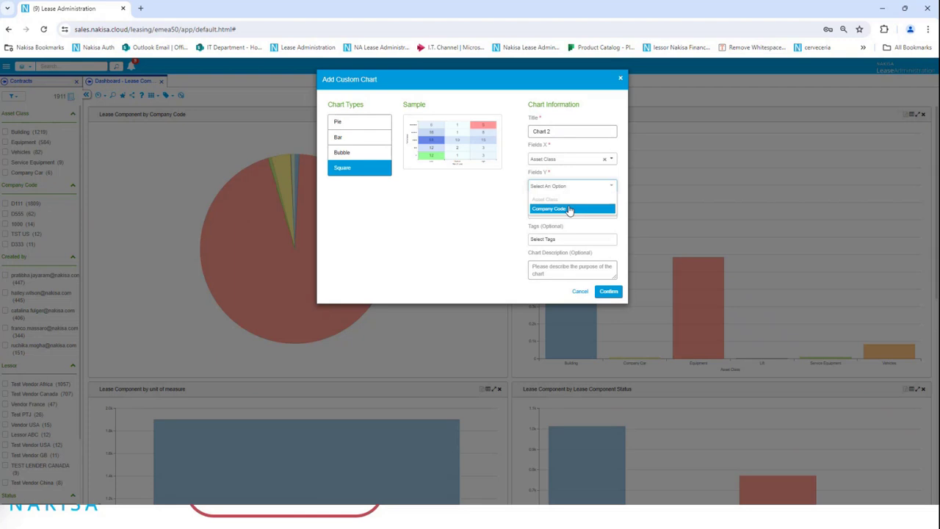
left_click(570, 211)
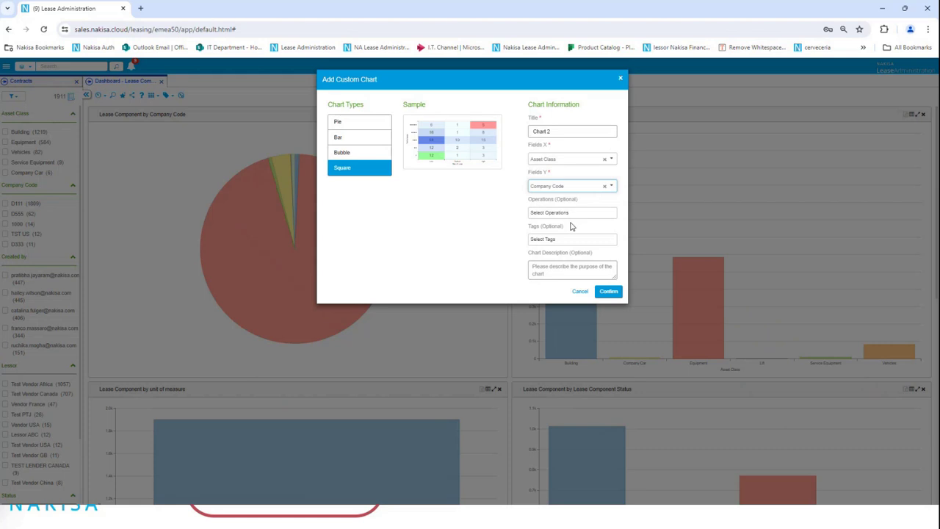
left_click(571, 214)
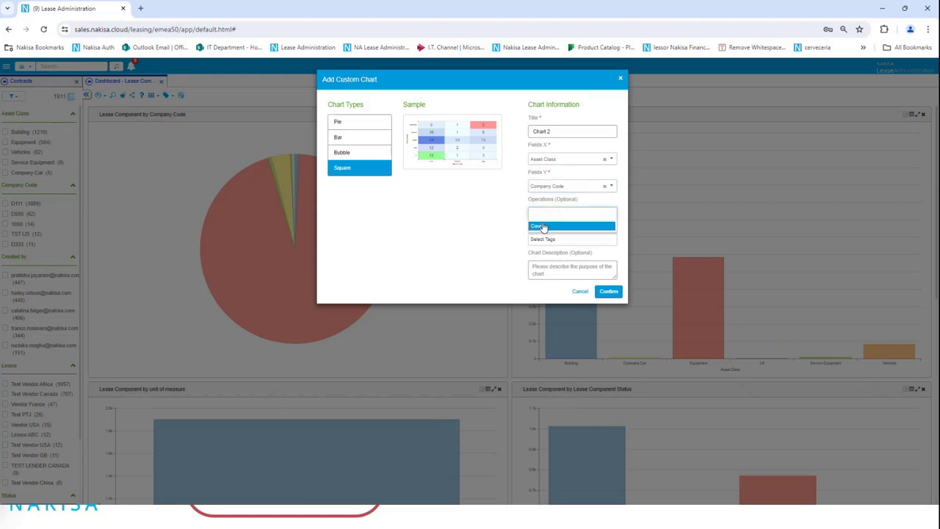
left_click(497, 235)
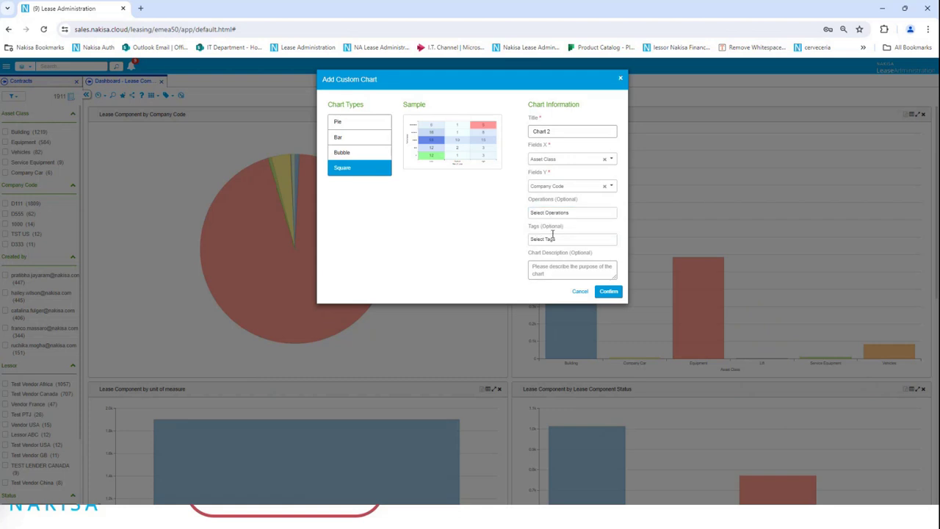
left_click(607, 293)
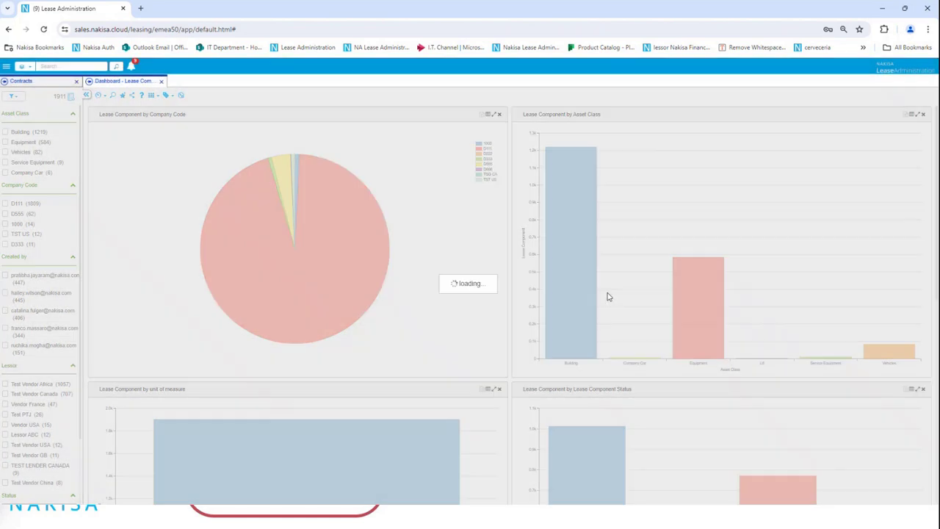
mouse_move(294, 304)
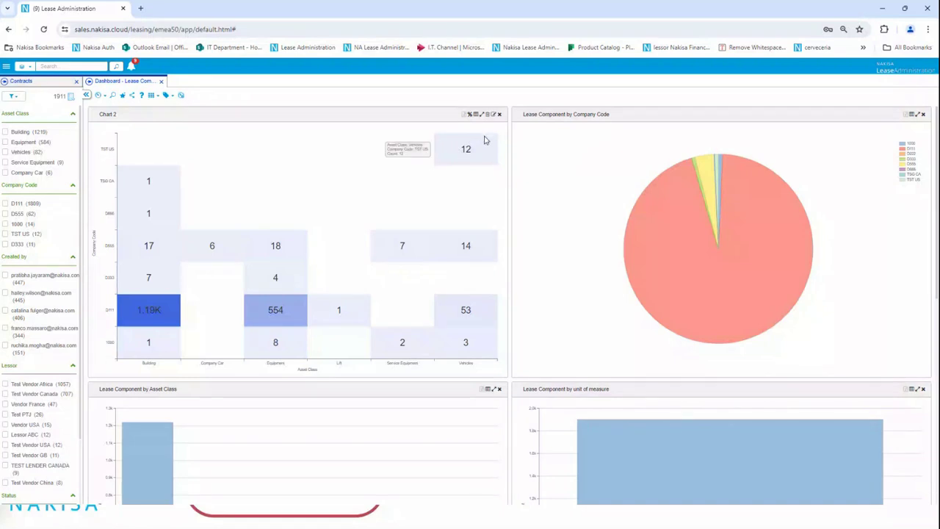
mouse_move(470, 152)
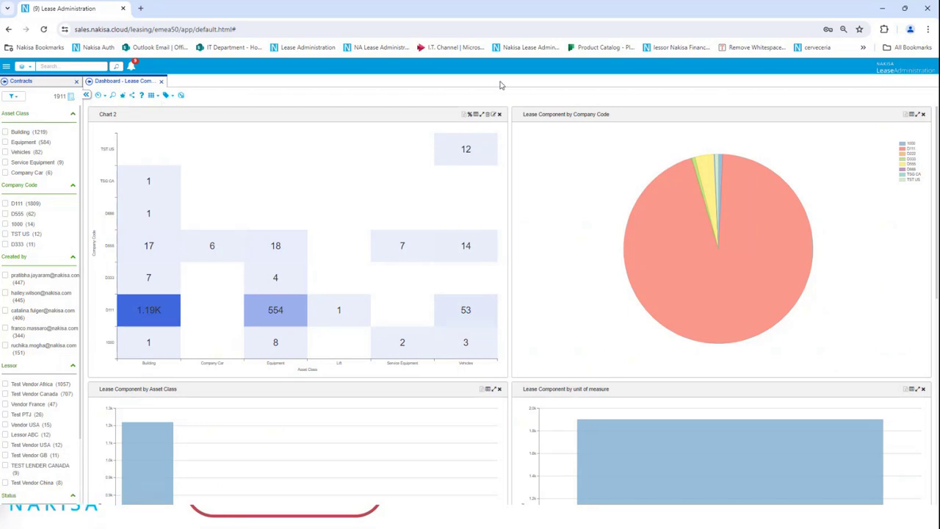
Step: Save the Lease Component dashboard to the favorites under the name "Chart 2"
left_click(124, 97)
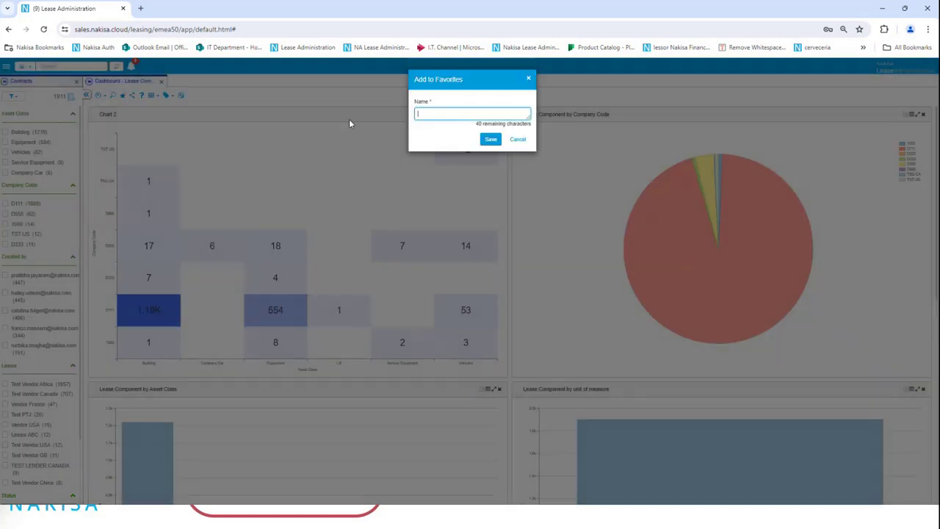
type("Chart ")
type("2")
left_click(487, 140)
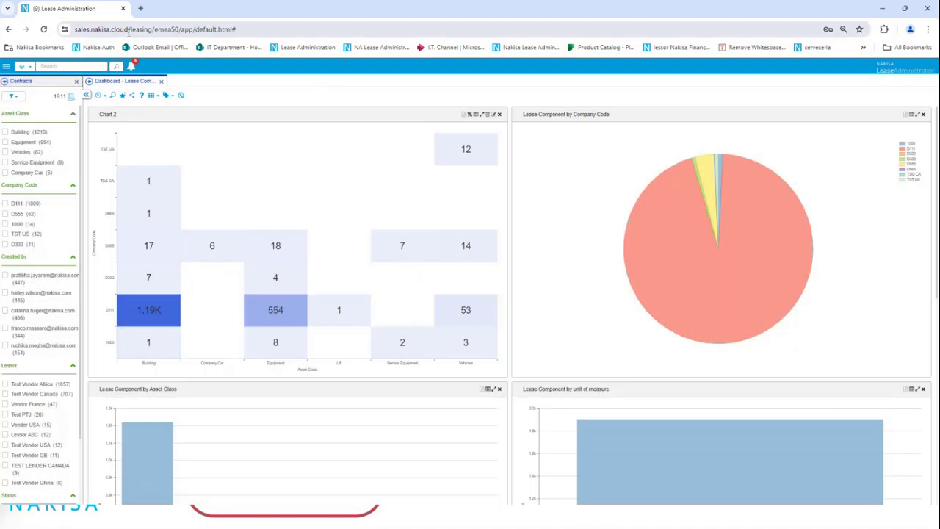
Step: View the list of favorite dashboards and return to the Lease Component dashboard
left_click(7, 66)
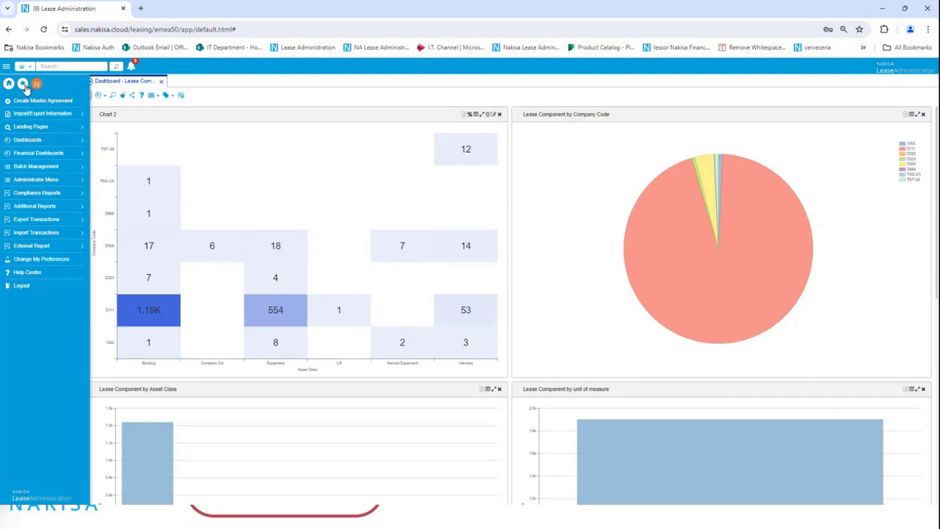
left_click(23, 83)
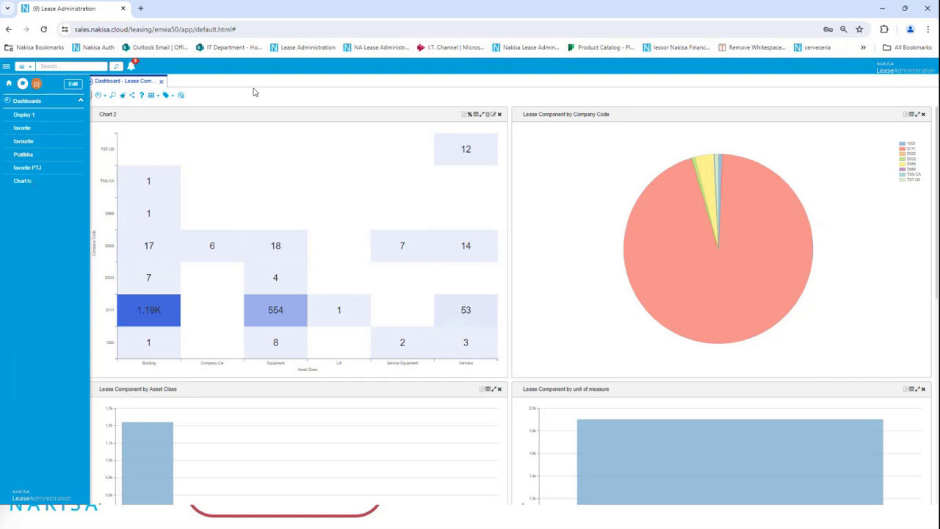
left_click(7, 66)
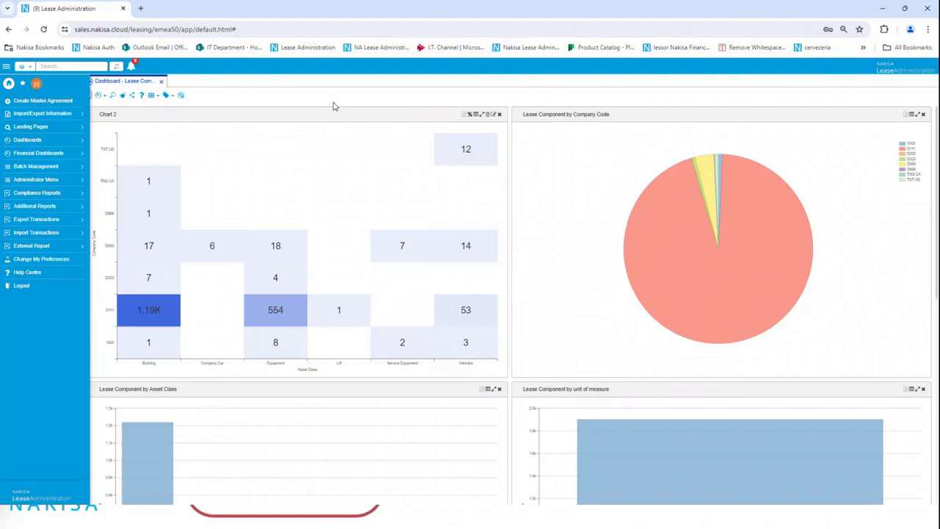
left_click(352, 83)
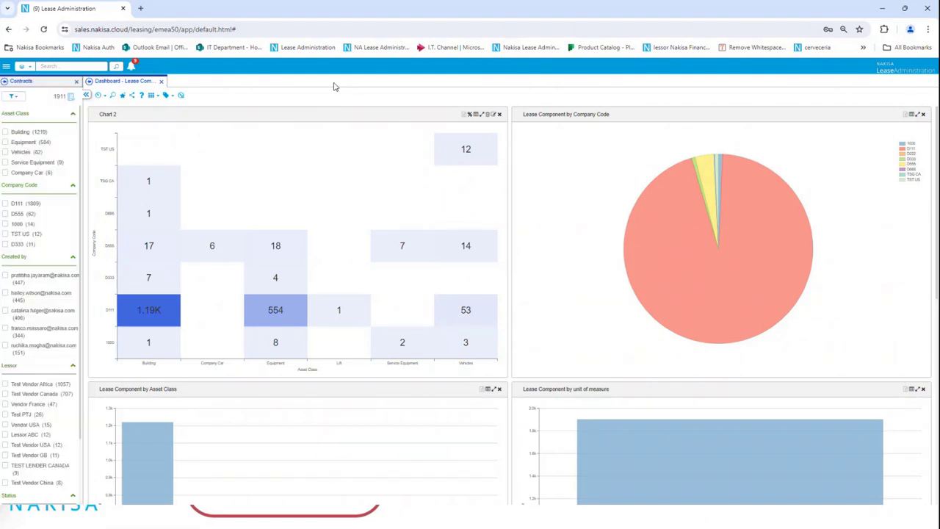
left_click(5, 66)
left_click(44, 141)
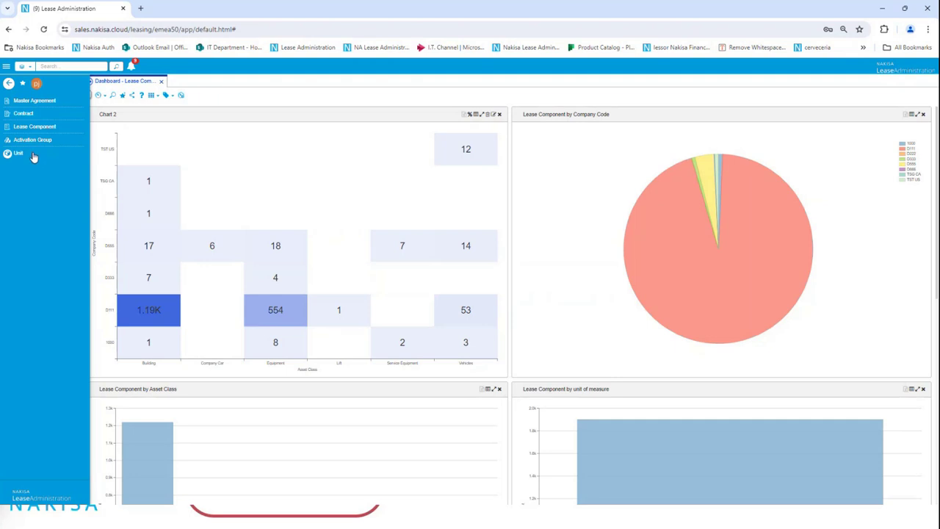
left_click(272, 99)
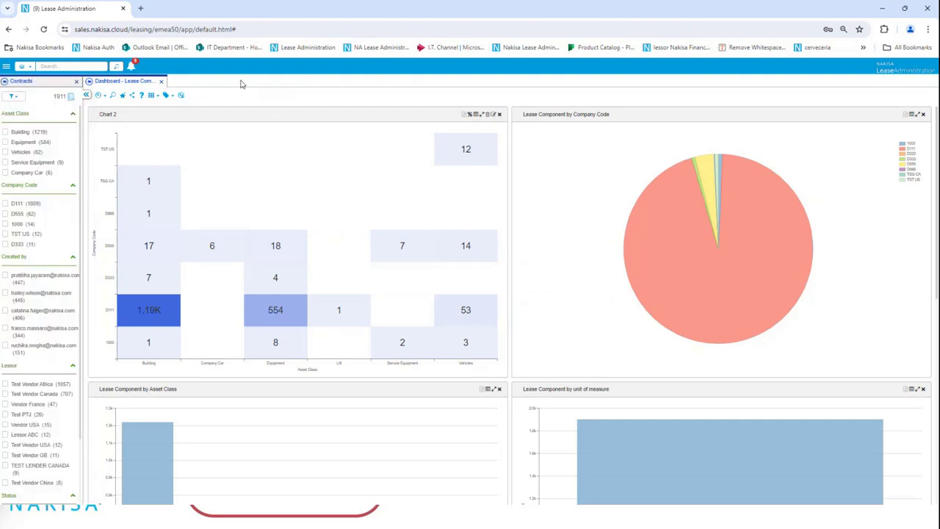